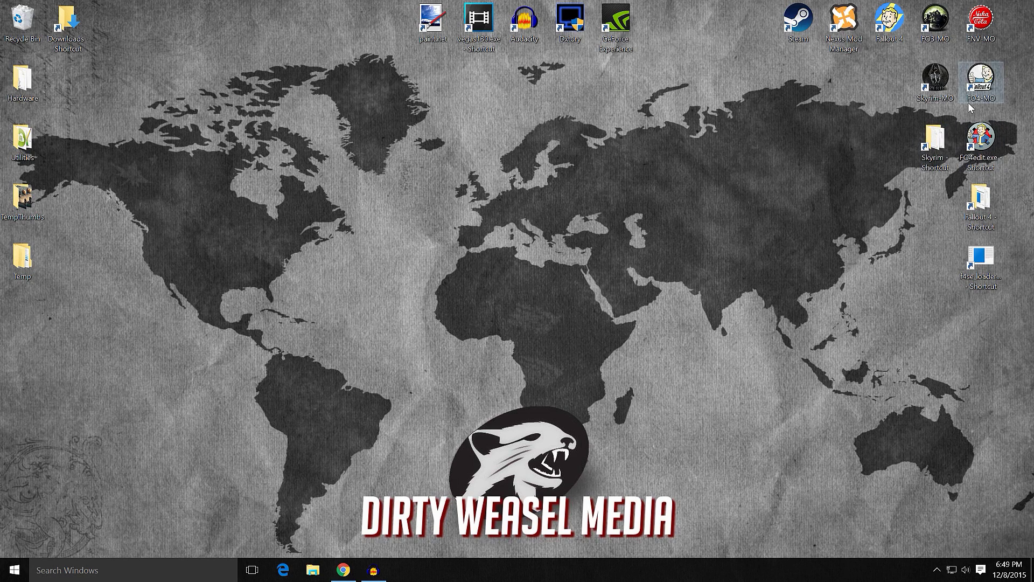
Step: Launch Skyrim's Mod Organizer and answer 'No, don't ask again' to nxm link registration
double_click(918, 83)
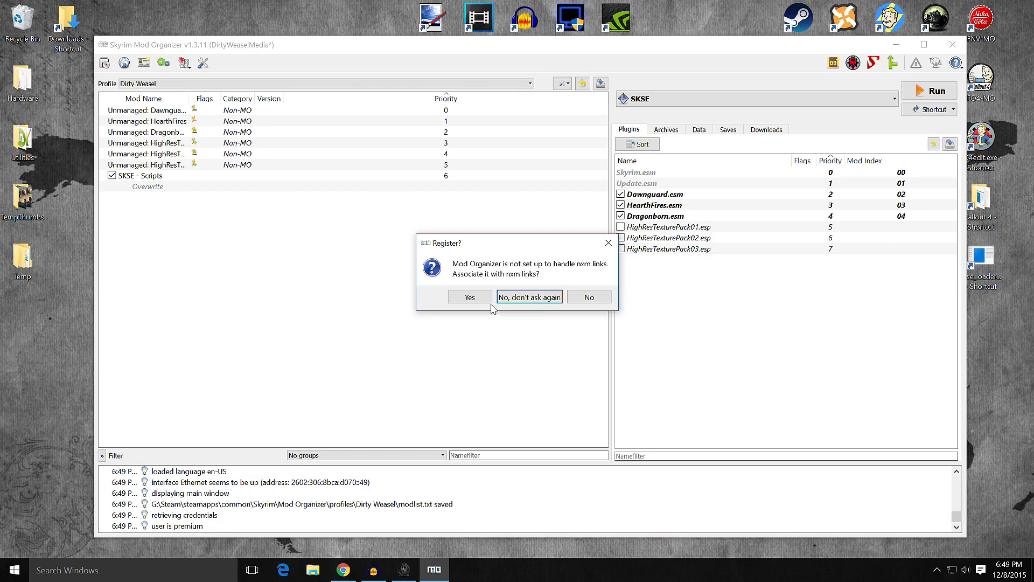
click(517, 302)
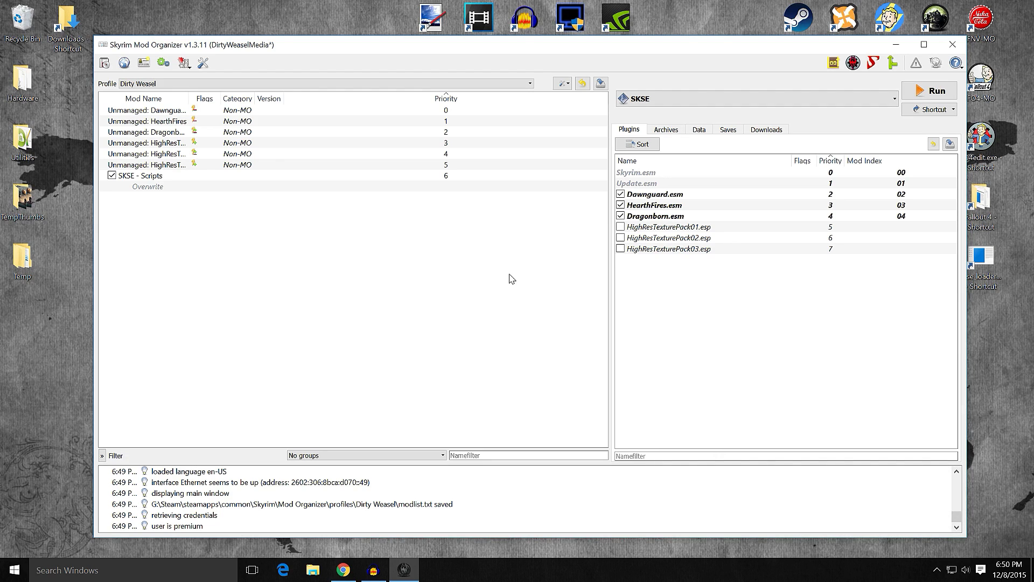
Step: Bring Chrome forward and check the GamerPoets YouTube and Gophers Vids tabs
click(343, 569)
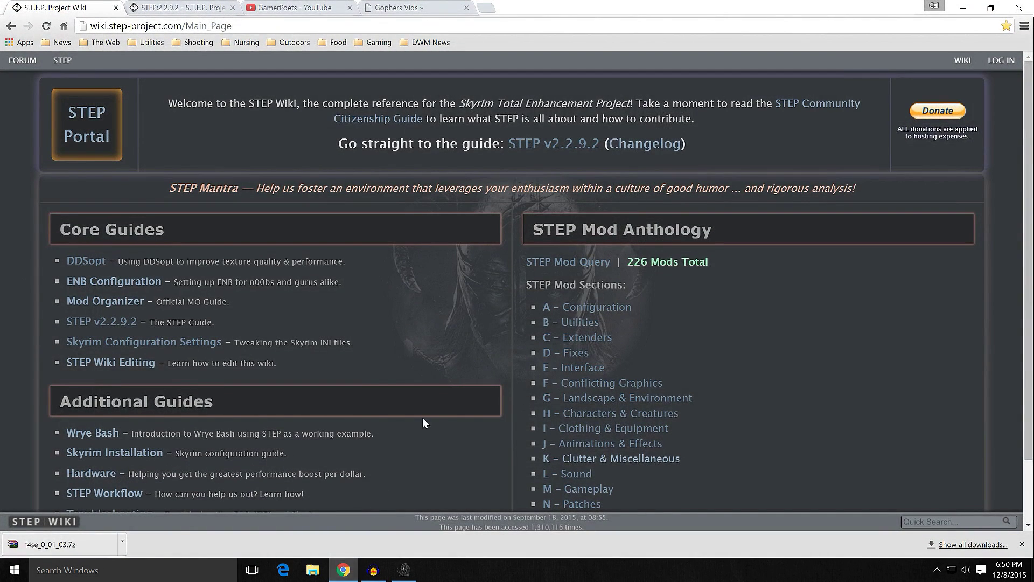
click(286, 9)
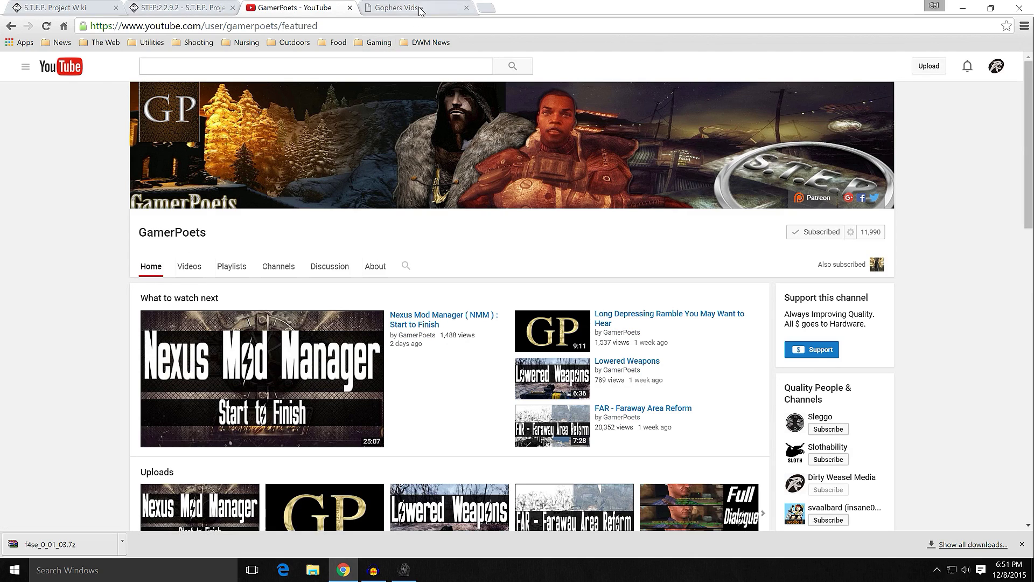
click(419, 8)
Step: Glance at Gophers Vids' tutorial categories, return to GamerPoets, then minimize and restore Chrome
click(295, 74)
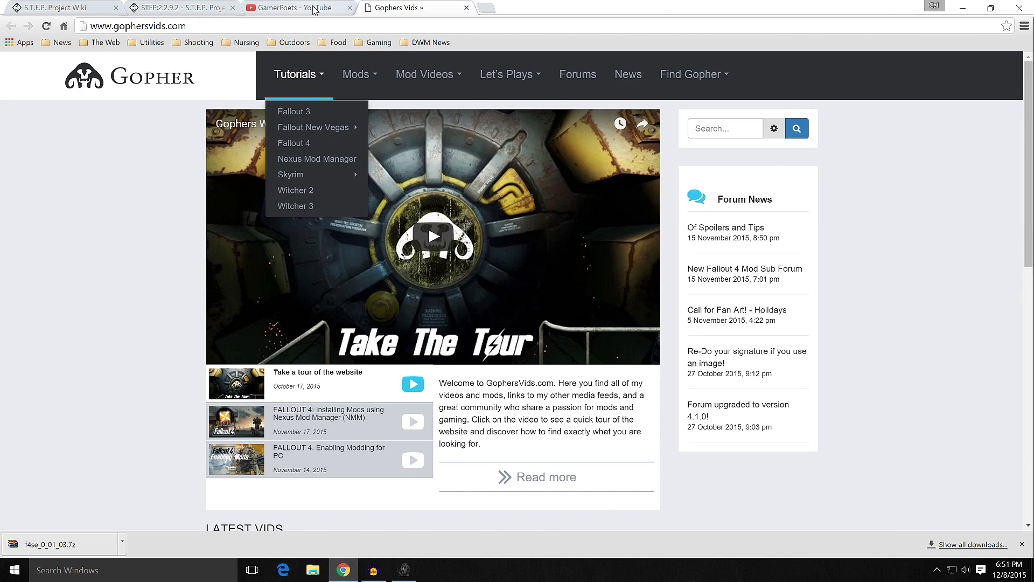
click(167, 173)
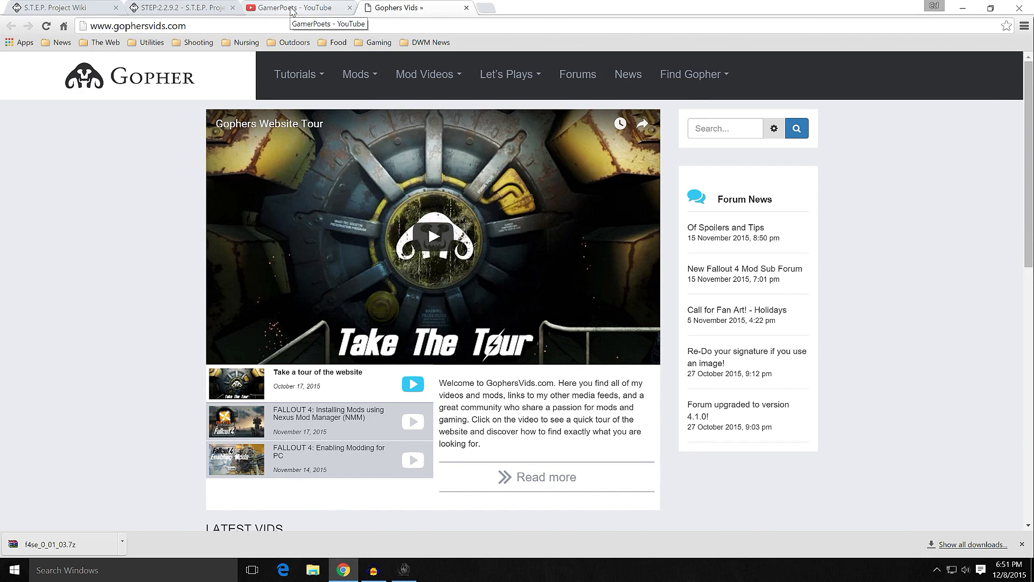
click(291, 11)
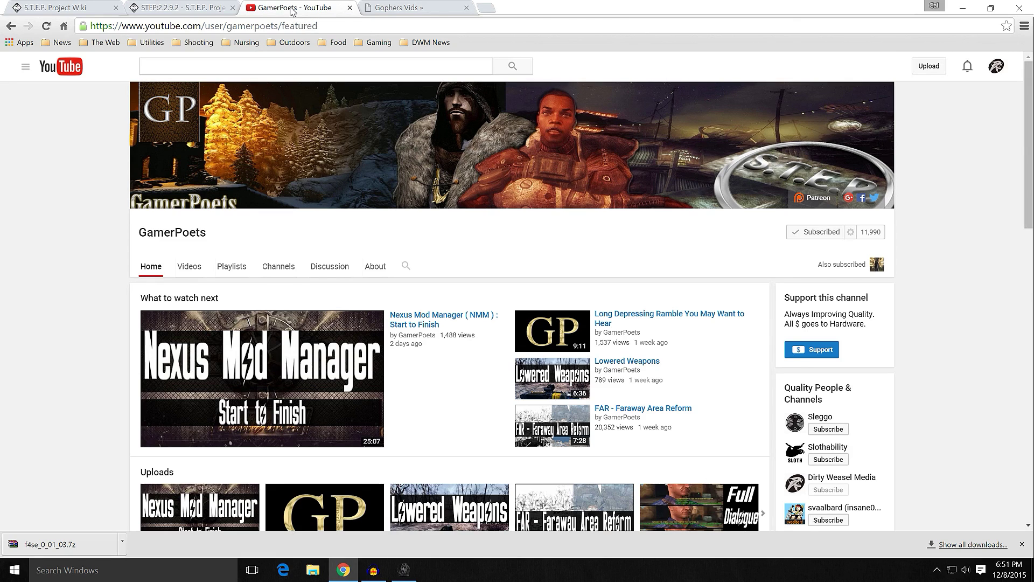
click(962, 8)
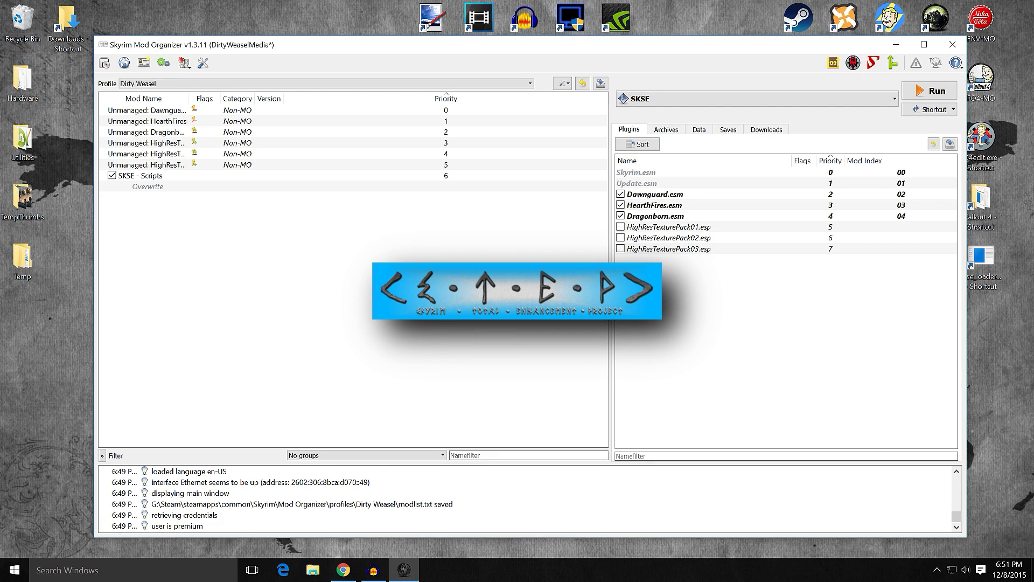
click(343, 569)
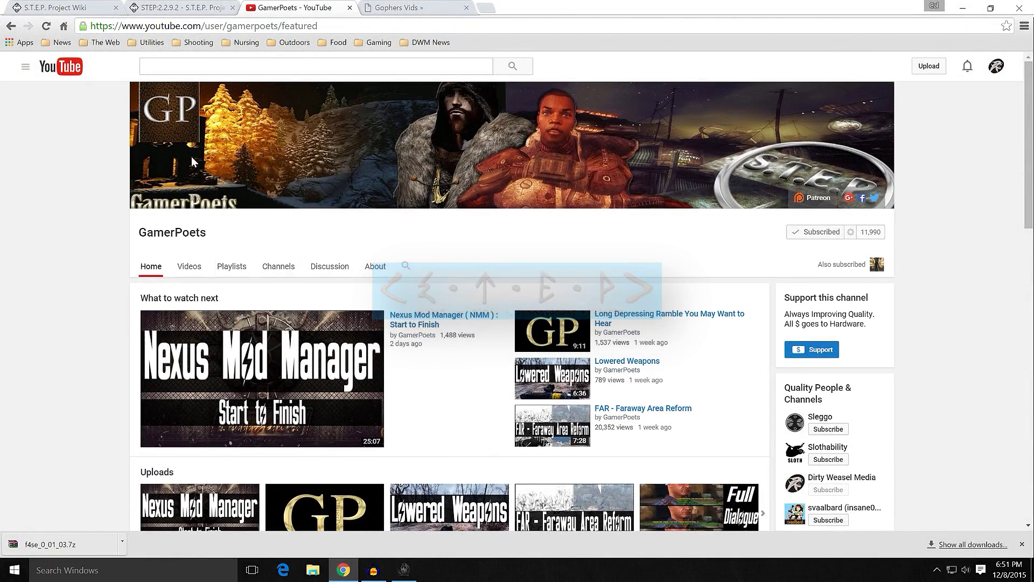
Step: Look over the S.T.E.P. Project Wiki main page
click(51, 7)
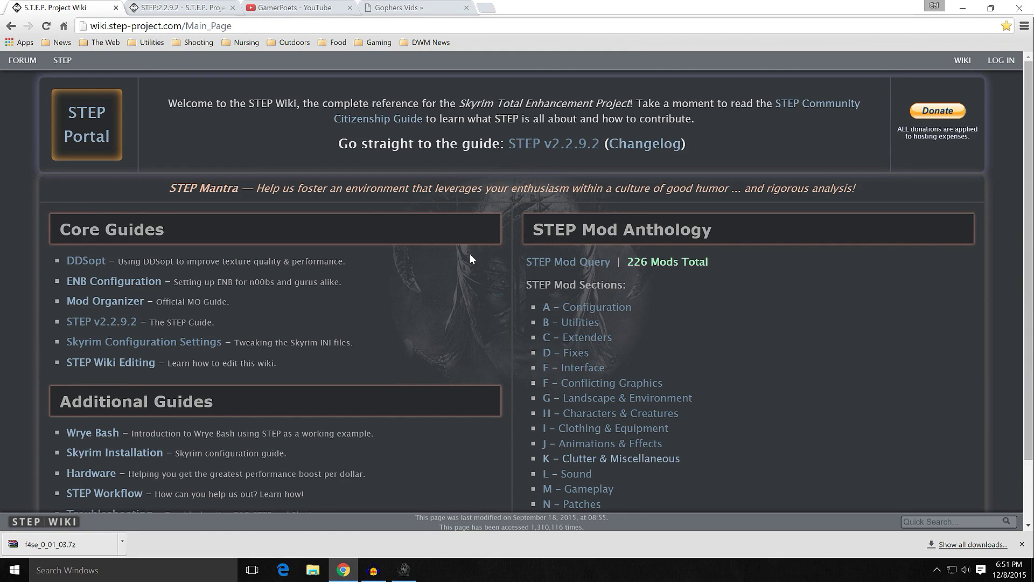
scroll(470, 254, down, 1)
scroll(471, 254, up, 1)
Step: Scroll the STEP 2.2.9.2 guide up to its header, then minimize Chrome
click(180, 8)
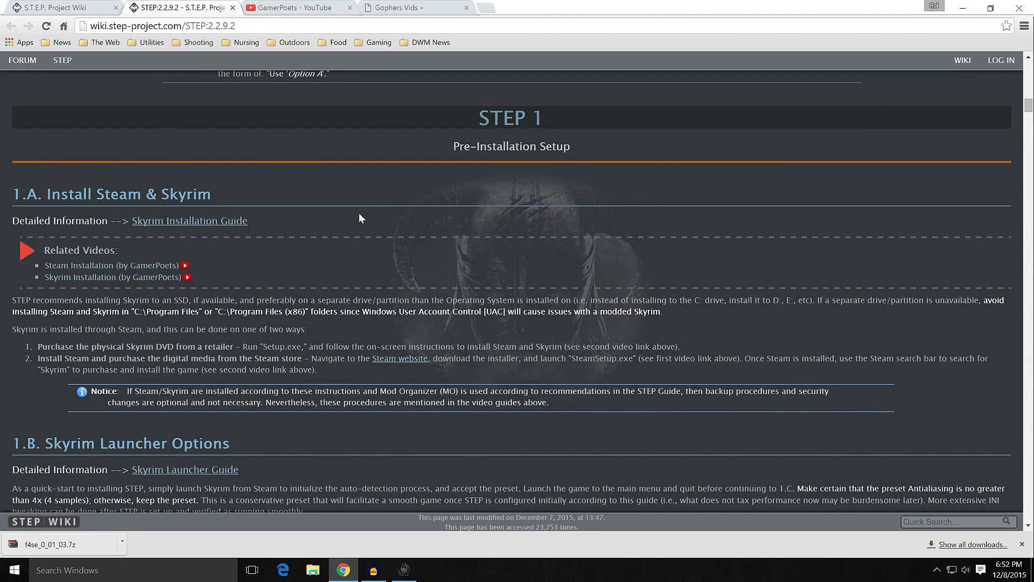
scroll(370, 240, up, 10)
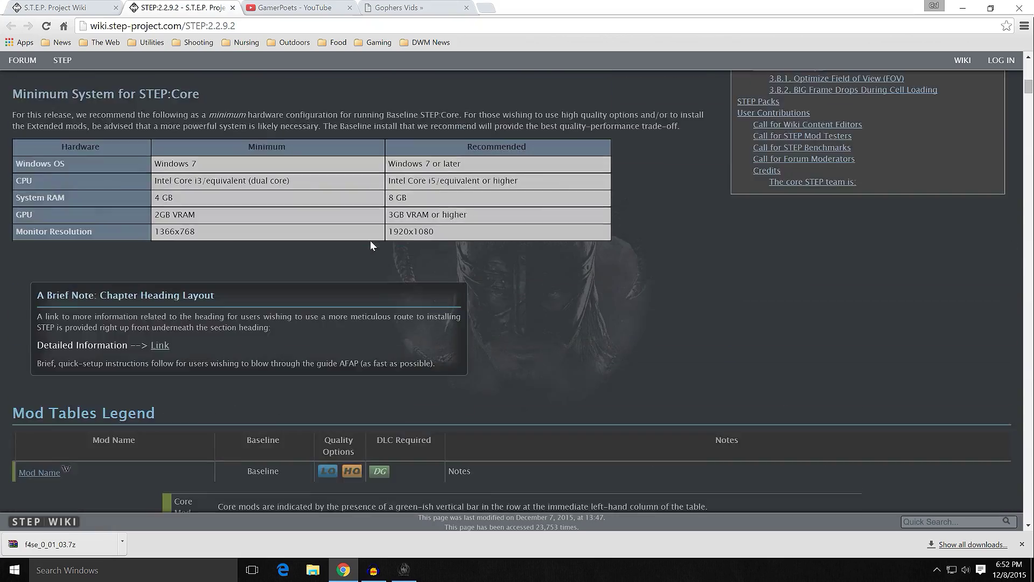
scroll(371, 244, up, 10)
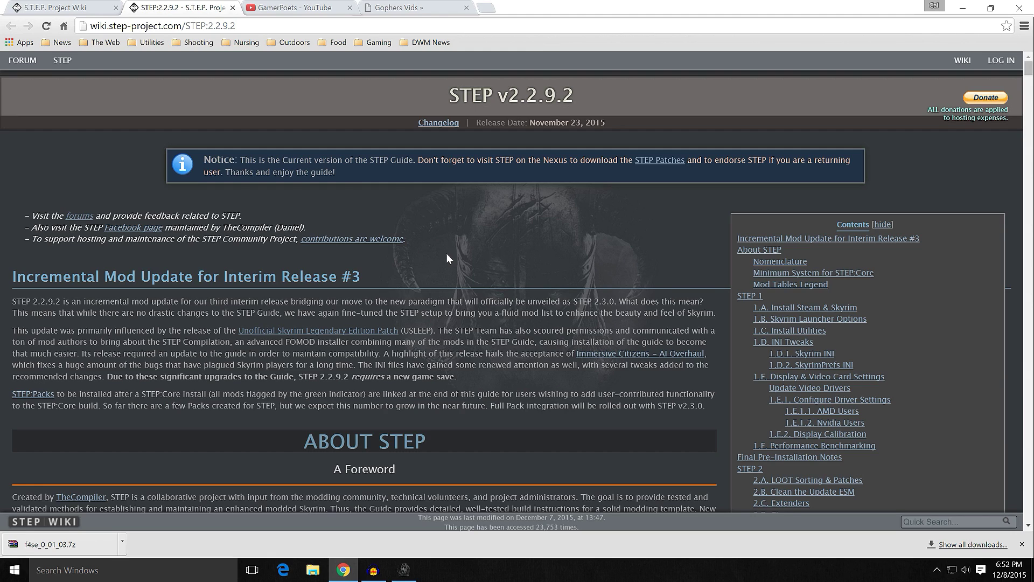
click(962, 9)
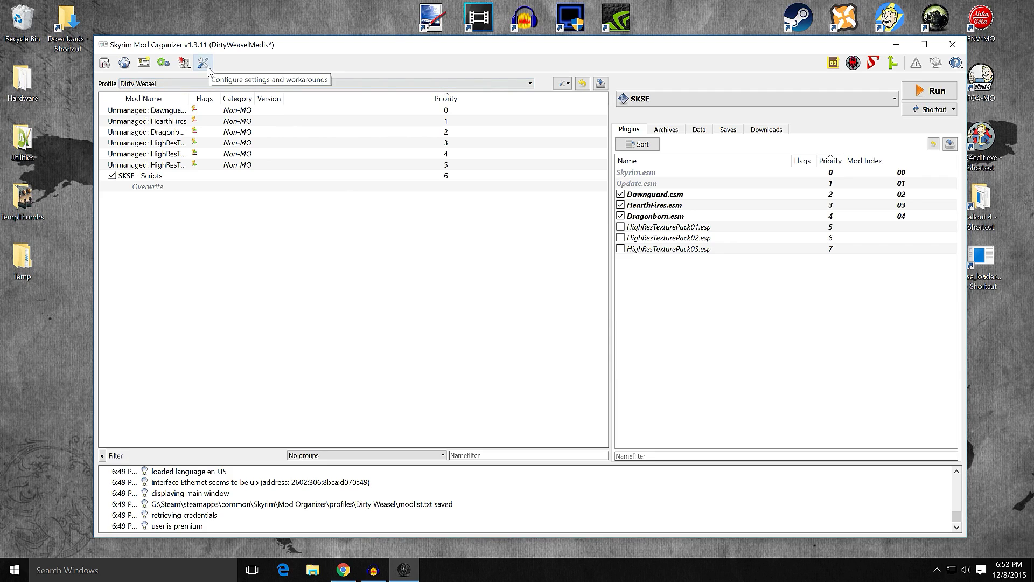
Step: Open the profile's skyrim.ini in the Ini Files editor, read through it, and close it
click(184, 64)
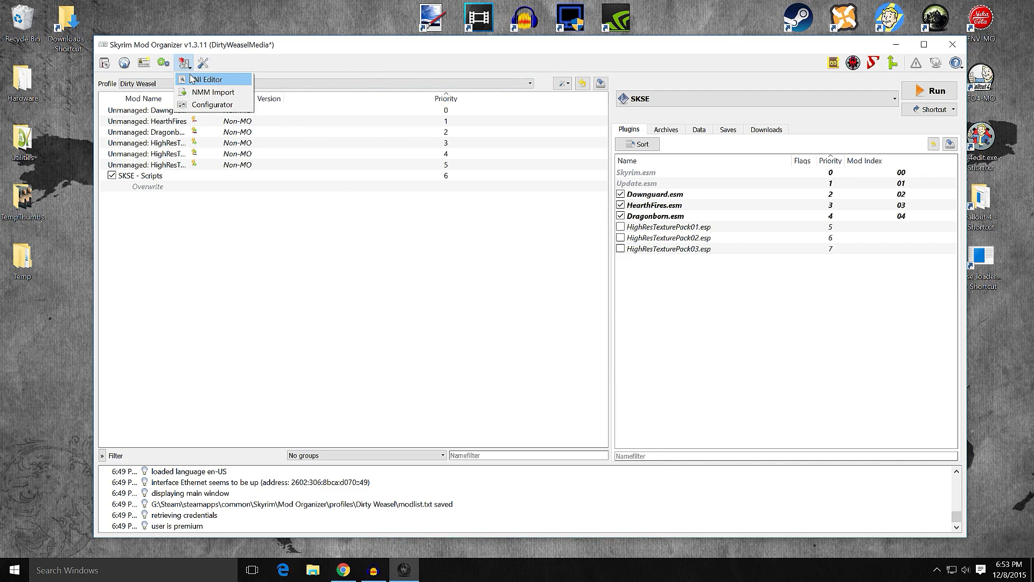
click(206, 79)
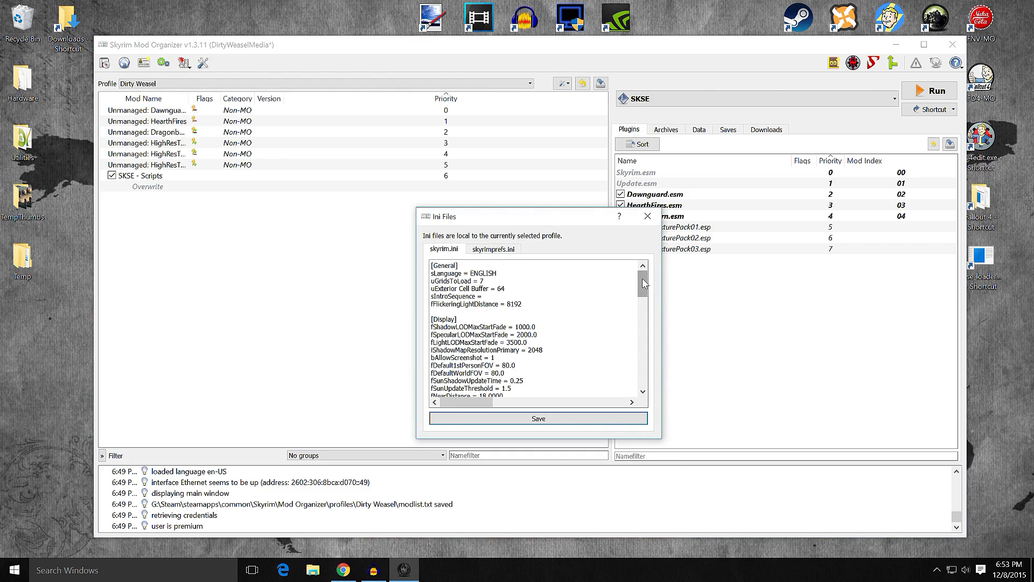
mouse_move(642, 278)
mouse_down()
mouse_move(642, 307)
mouse_move(642, 272)
mouse_up()
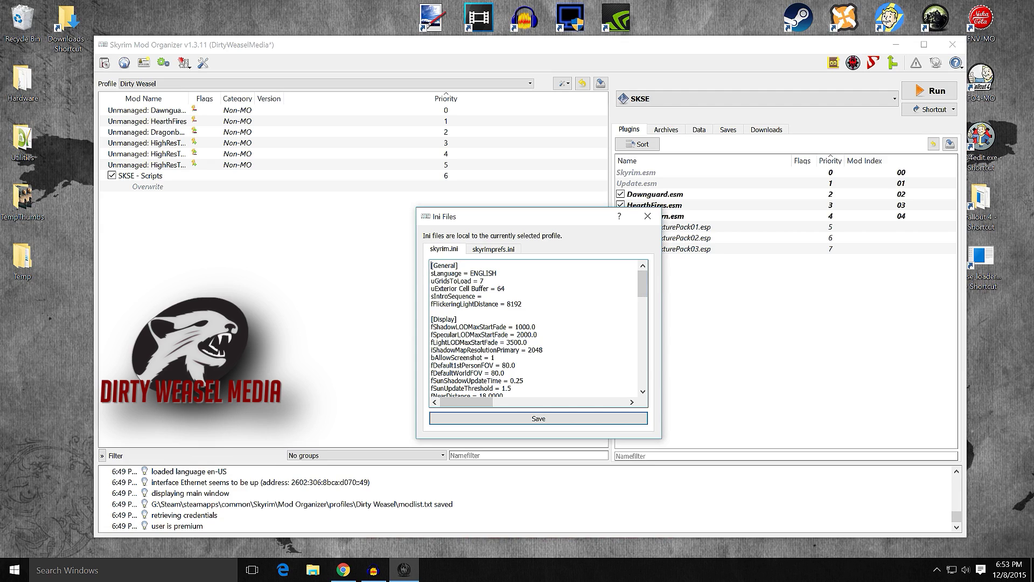
mouse_move(642, 281)
mouse_down()
mouse_move(642, 320)
mouse_move(641, 289)
mouse_up()
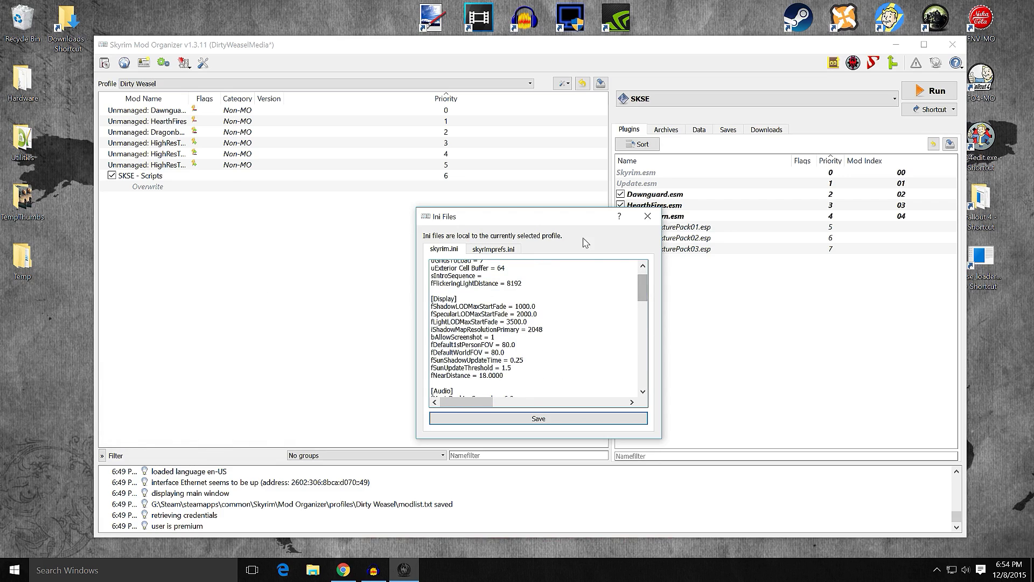
click(647, 216)
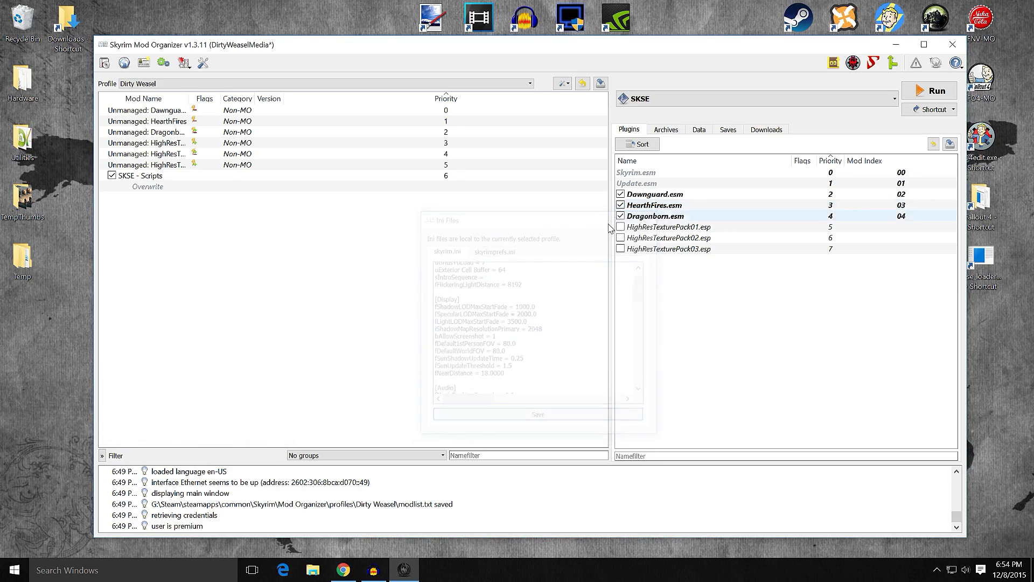
Step: View the SKSE - Scripts mod's Information to check its INI files
click(154, 179)
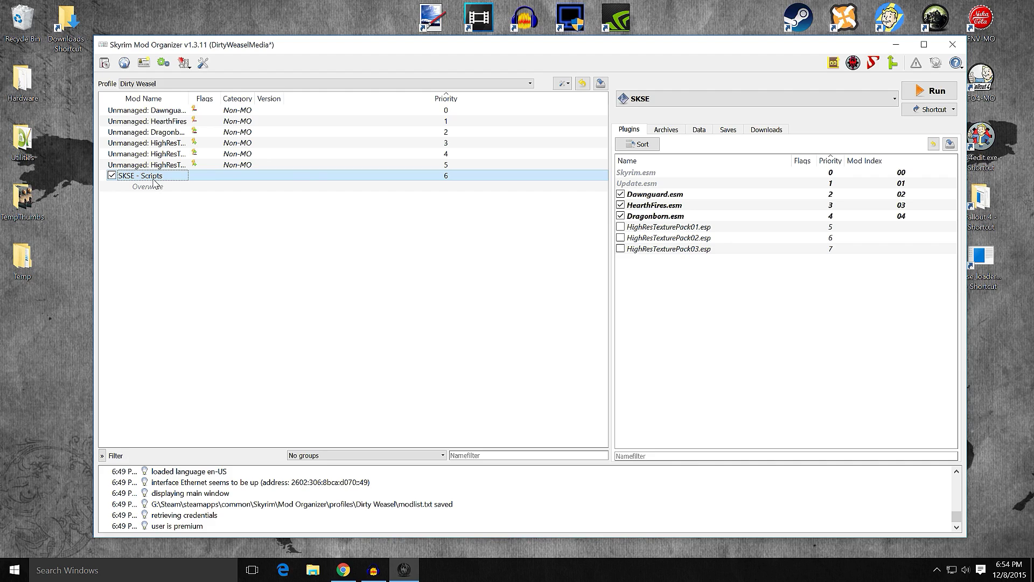
right_click(153, 182)
click(196, 295)
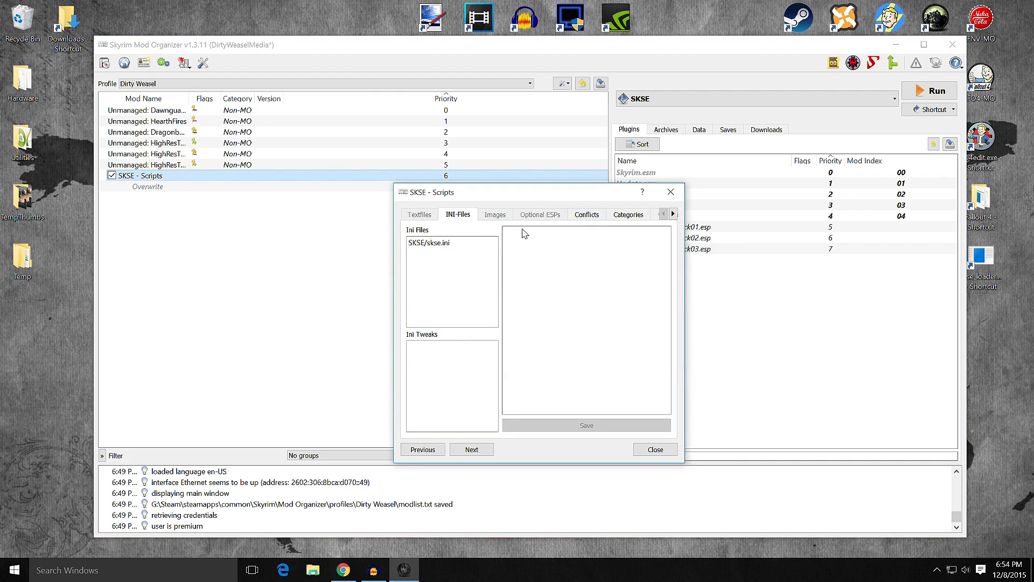
click(649, 450)
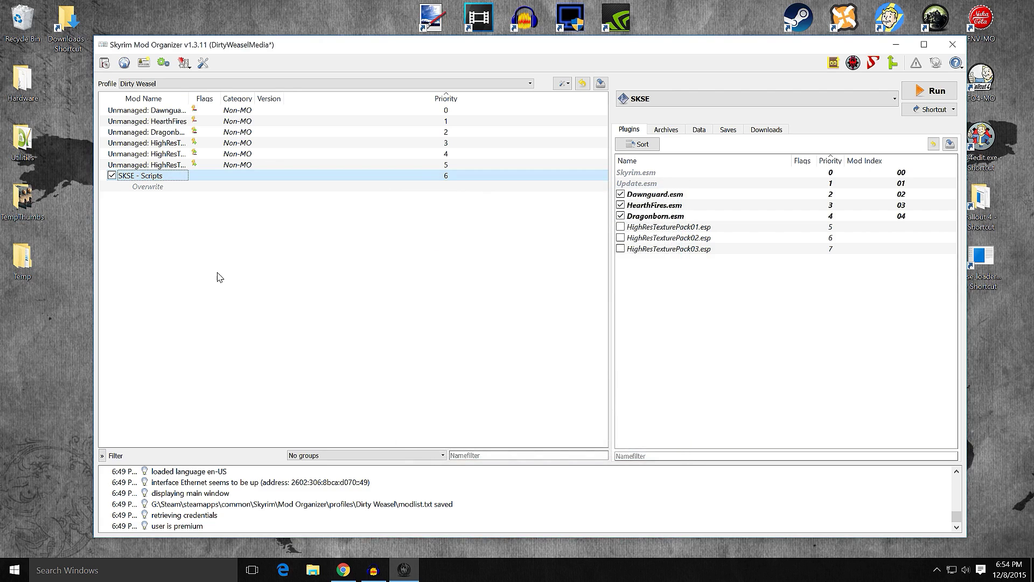
Step: Open the SKSE - Scripts mod folder in Explorer and enter its scripts subfolder
right_click(185, 173)
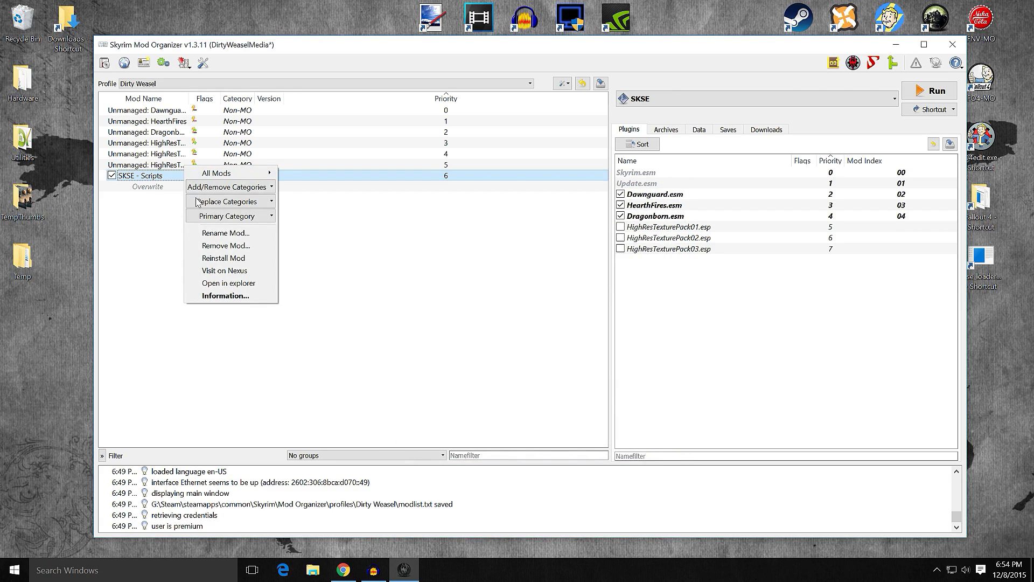
click(227, 284)
double_click(422, 151)
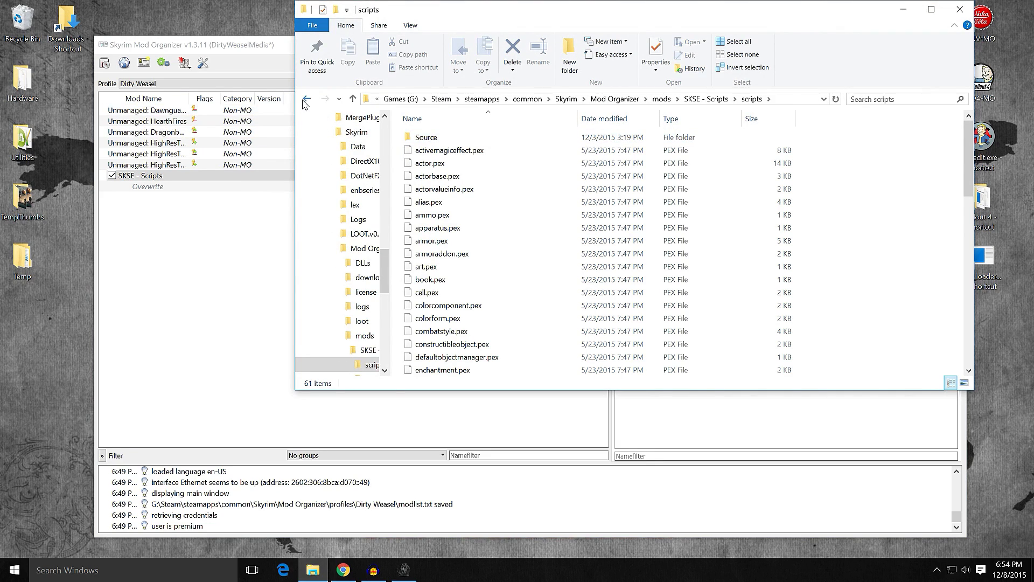
Step: Open skse.ini from the SKSE subfolder in Notepad, then close Notepad and Explorer
click(305, 100)
double_click(423, 148)
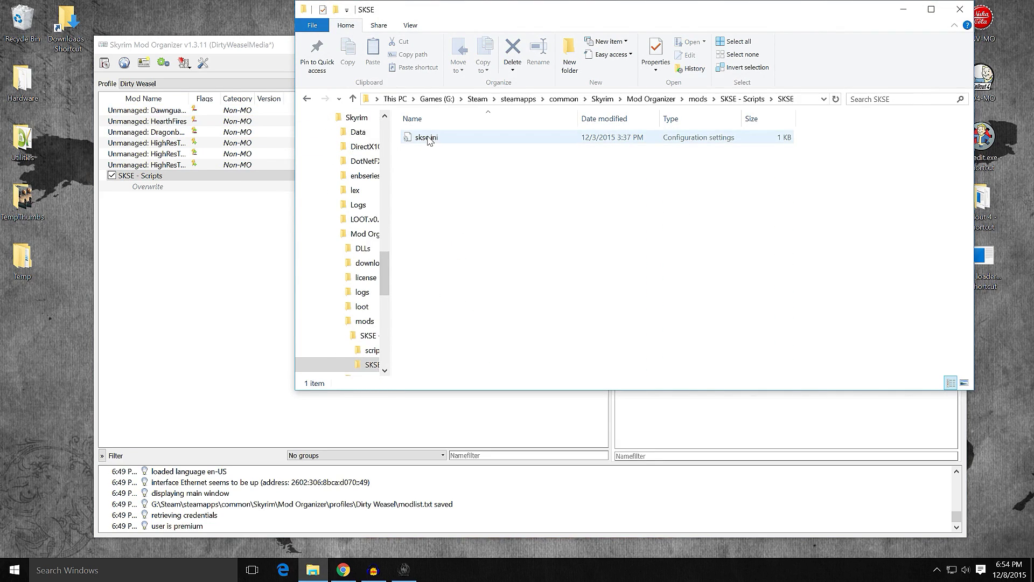
double_click(427, 138)
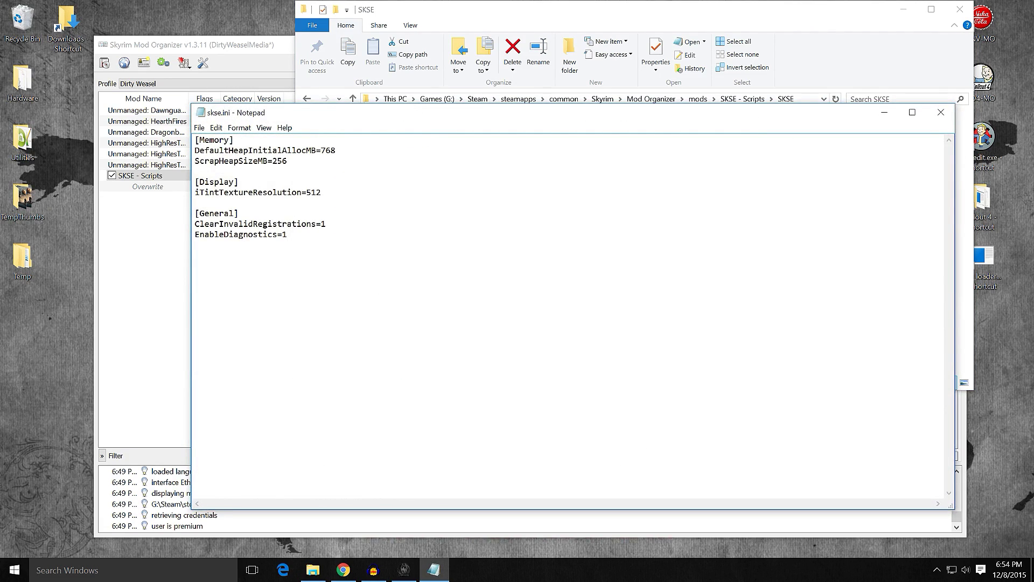
click(940, 112)
click(959, 9)
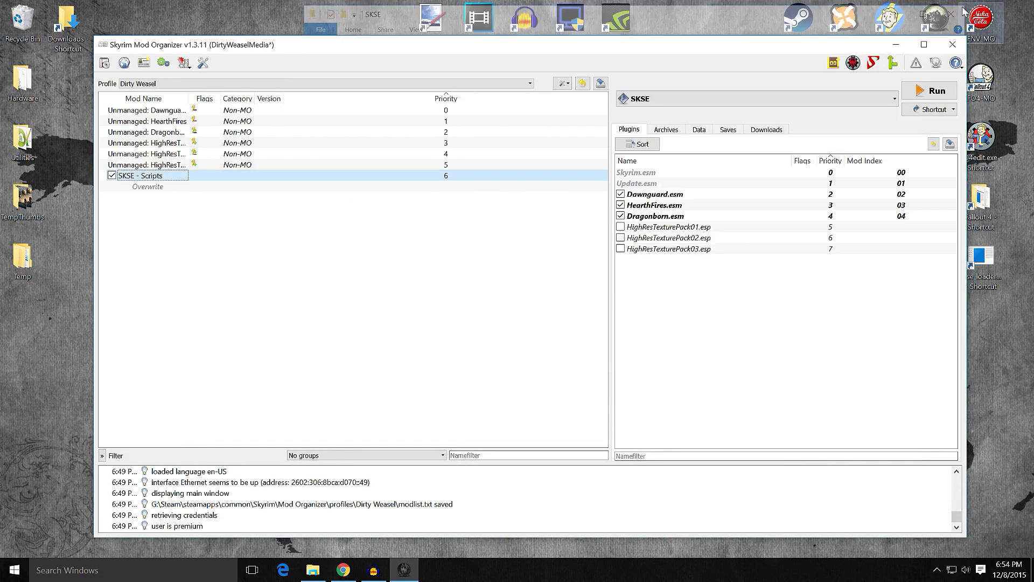
mouse_move(618, 231)
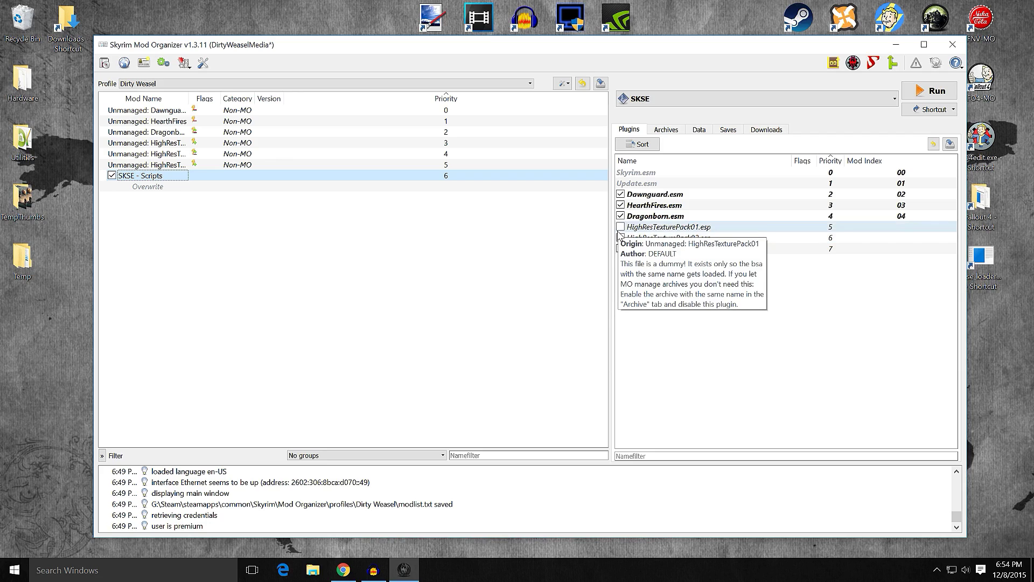
click(620, 226)
click(621, 237)
click(620, 249)
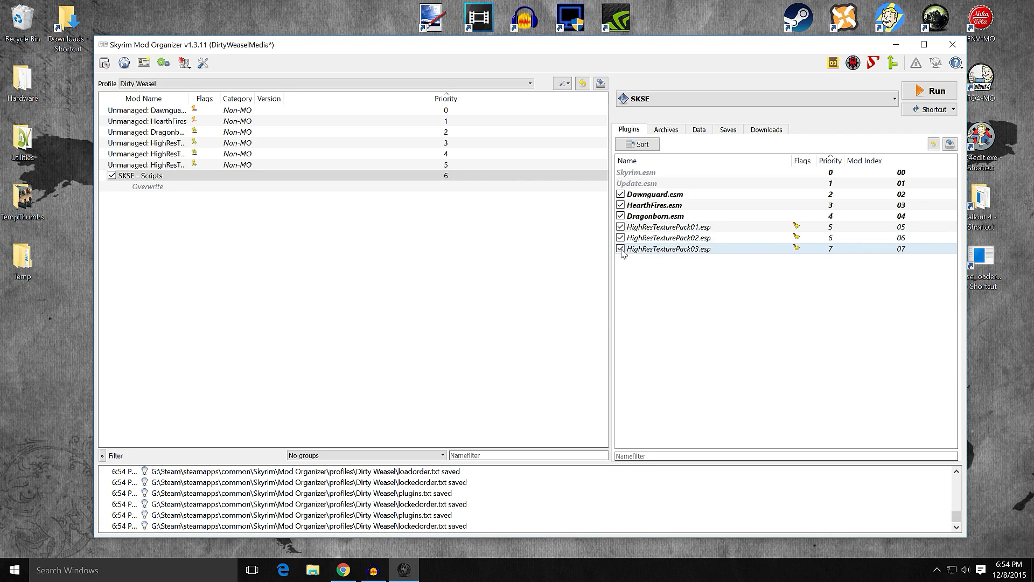
click(620, 248)
click(620, 238)
click(620, 227)
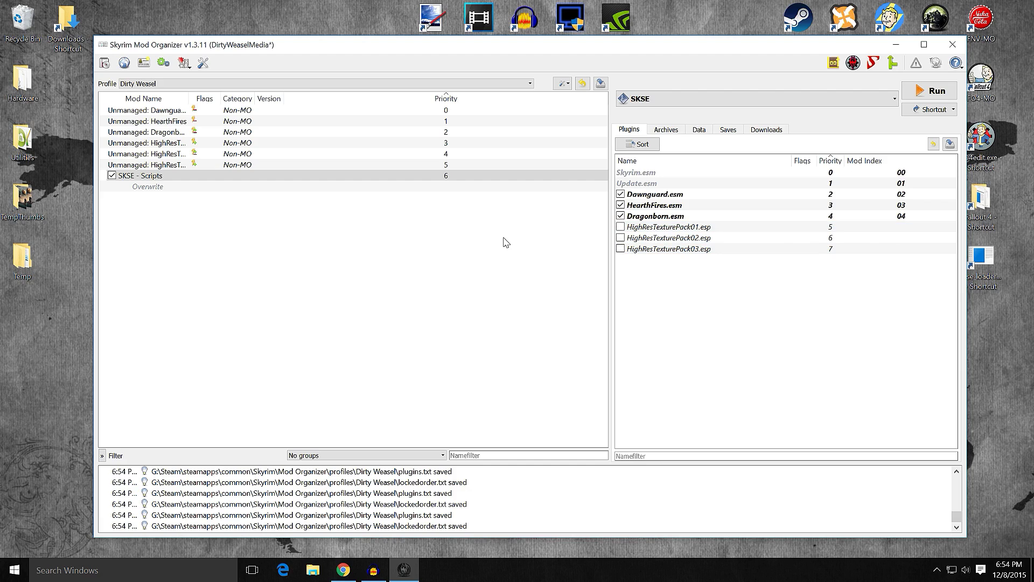
click(667, 129)
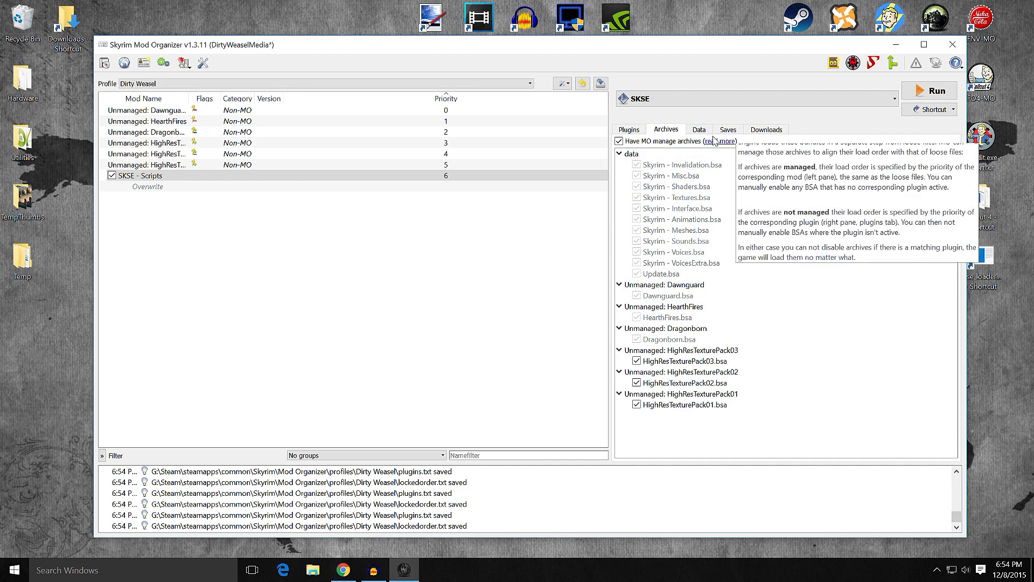
click(629, 130)
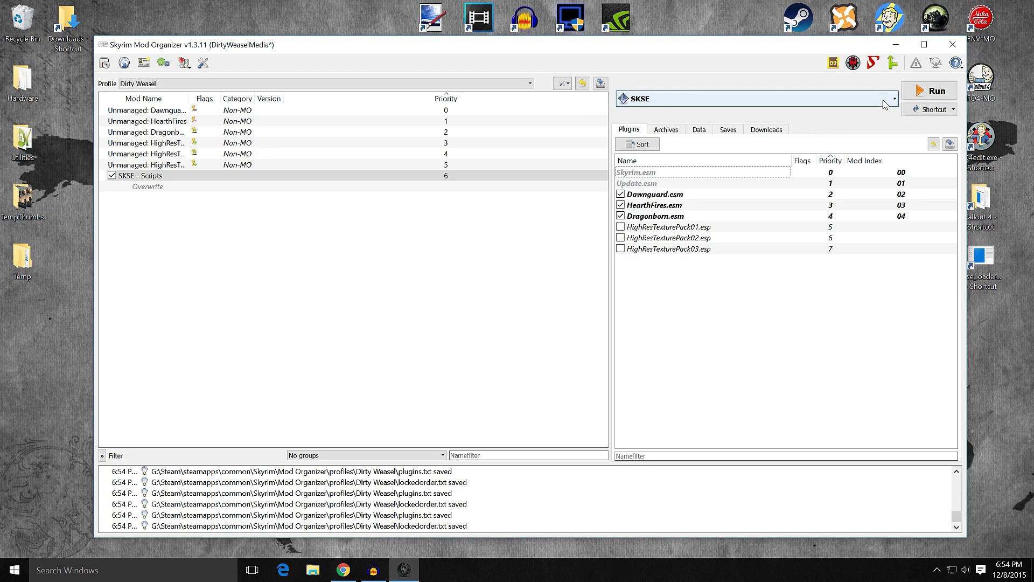
click(862, 98)
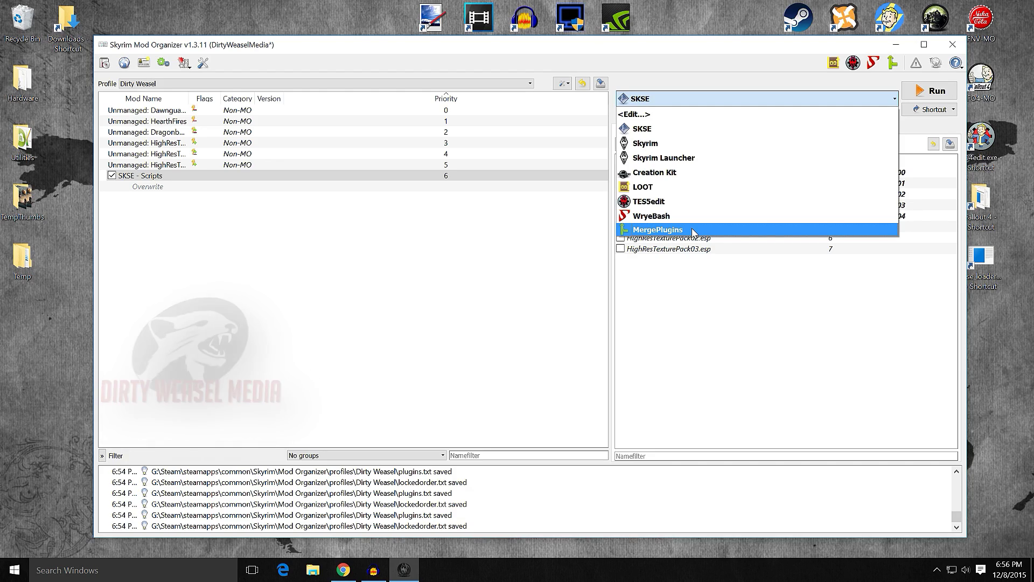
click(537, 291)
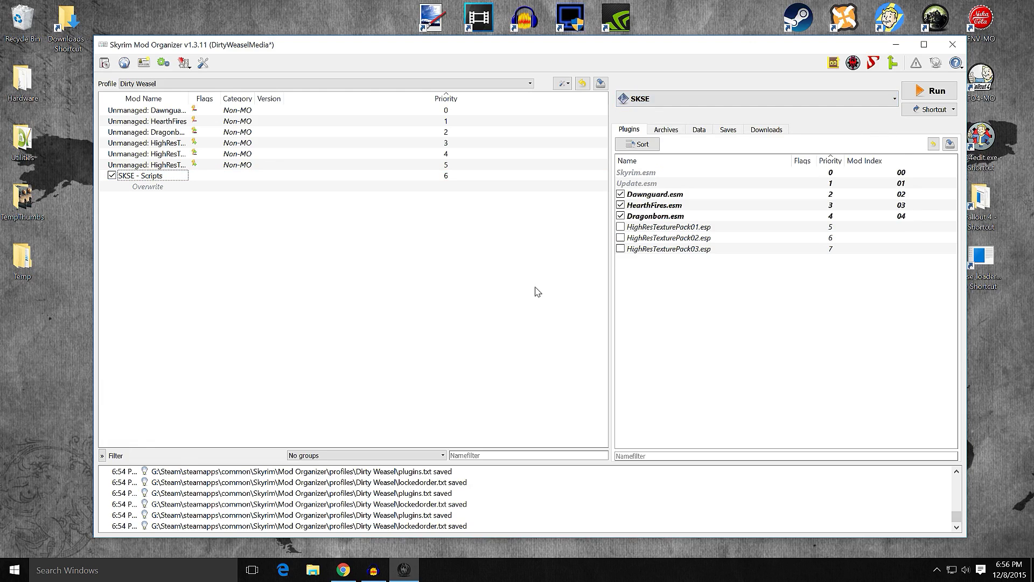